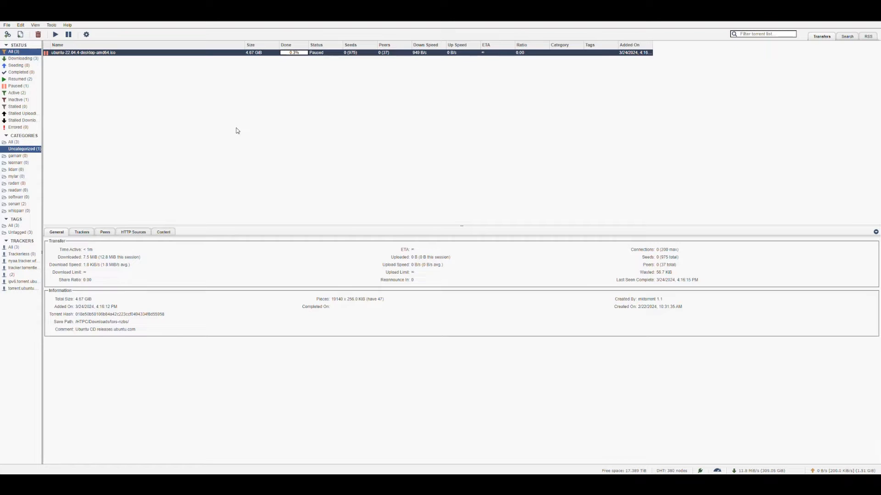
Step: Open the seeding limits in qBittorrent's BitTorrent options
{"action": "left_click", "coordinate": [87, 35]}
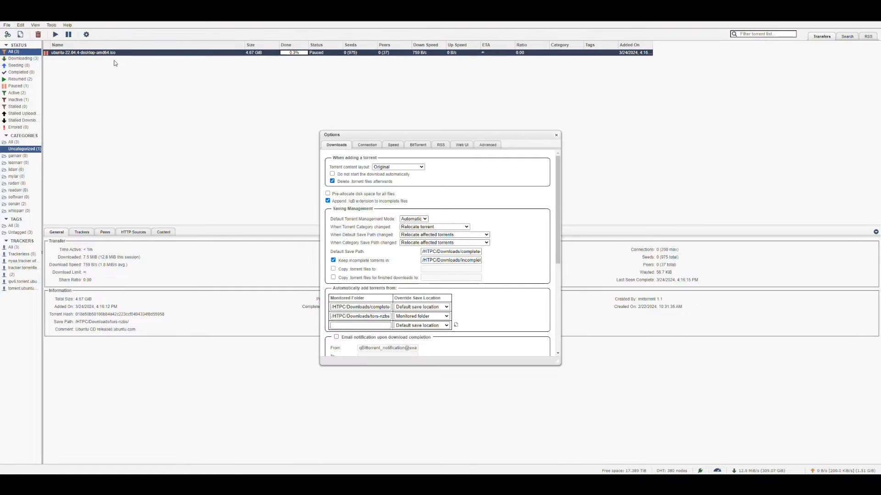
{"action": "left_click", "coordinate": [417, 145]}
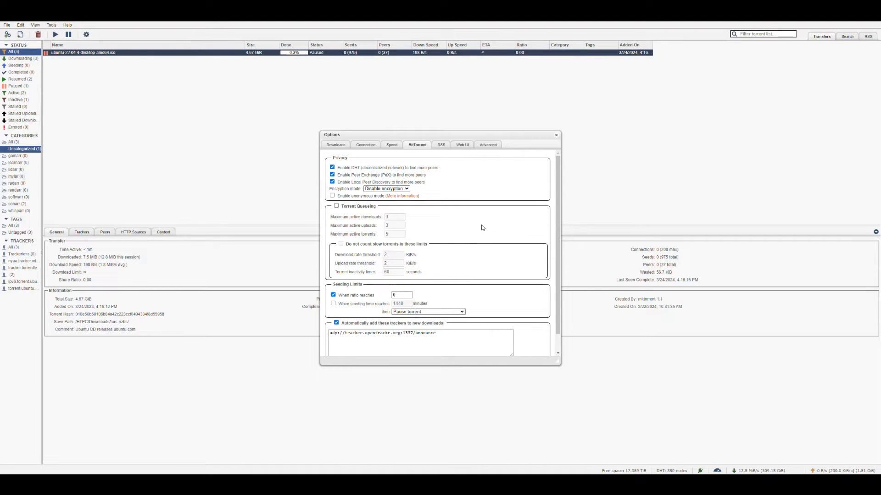
{"action": "scroll", "coordinate": [489, 229], "scroll_direction": "down", "scroll_amount": 1}
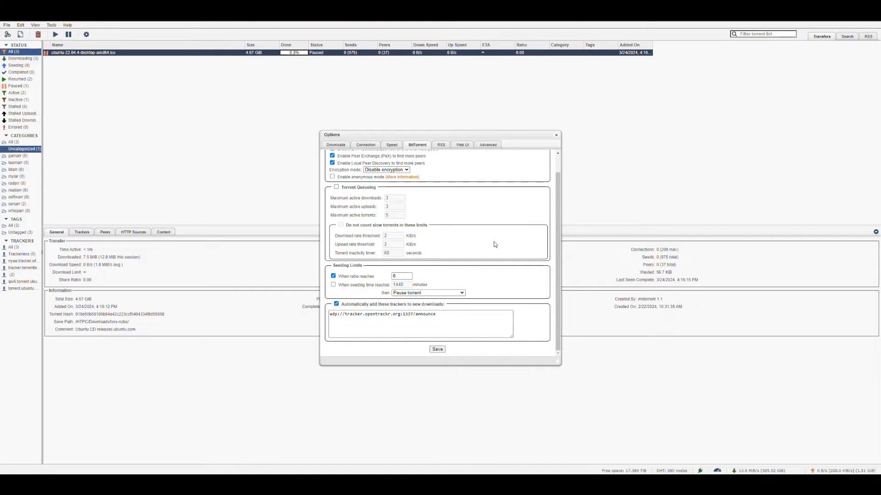
Step: Try switching the seeding limits between share ratio and seeding time, ending with only the ratio limit enabled
{"action": "left_click_drag", "start_coordinate": [401, 277], "coordinate": [379, 278]}
{"action": "left_click", "coordinate": [333, 276]}
{"action": "left_click", "coordinate": [334, 285]}
{"action": "left_click", "coordinate": [334, 285]}
{"action": "left_click", "coordinate": [333, 276]}
Step: Try seeding ratio limits of 1, 2 and 0.5
{"action": "double_click", "coordinate": [406, 275]}
{"action": "type", "text": "1"}
{"action": "double_click", "coordinate": [405, 275]}
{"action": "type", "text": "2"}
{"action": "type", "text": "0.5"}
Step: Set the seeding ratio limit to 0, keep Pause torrent as the resulting action, and save the options
{"action": "double_click", "coordinate": [400, 276]}
{"action": "type", "text": "0"}
{"action": "left_click", "coordinate": [457, 293]}
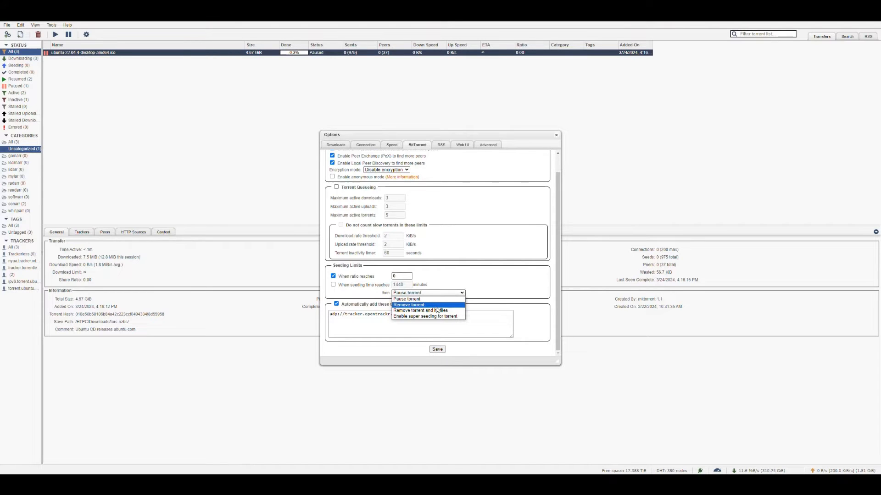
{"action": "left_click", "coordinate": [487, 295]}
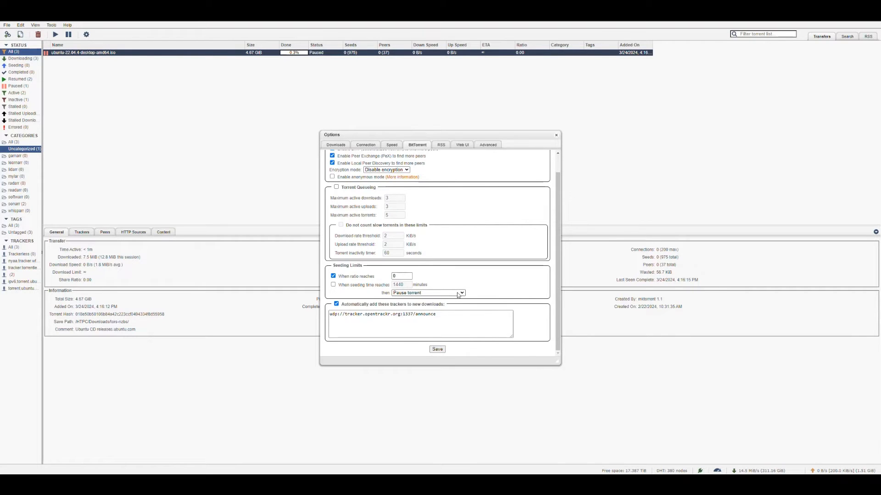
{"action": "left_click", "coordinate": [437, 349]}
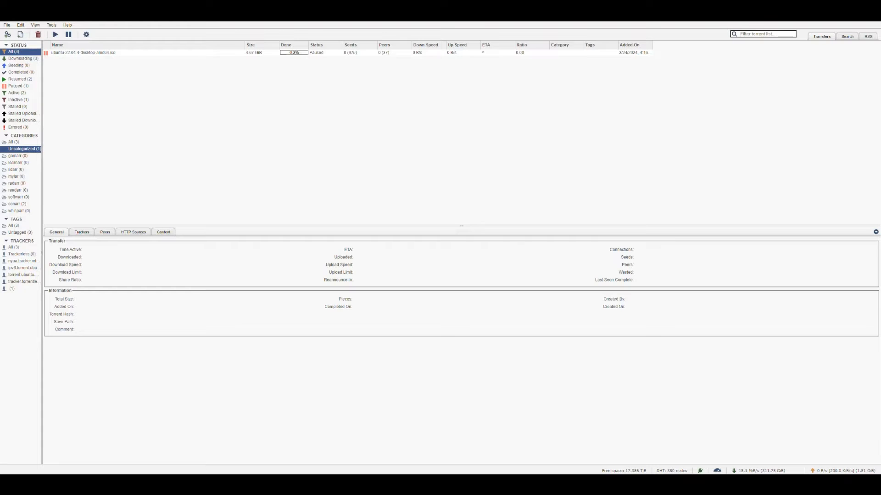
Step: Switch to Prowlarr and sort the indexer list by priority
{"action": "key", "text": "ctrl+Tab"}
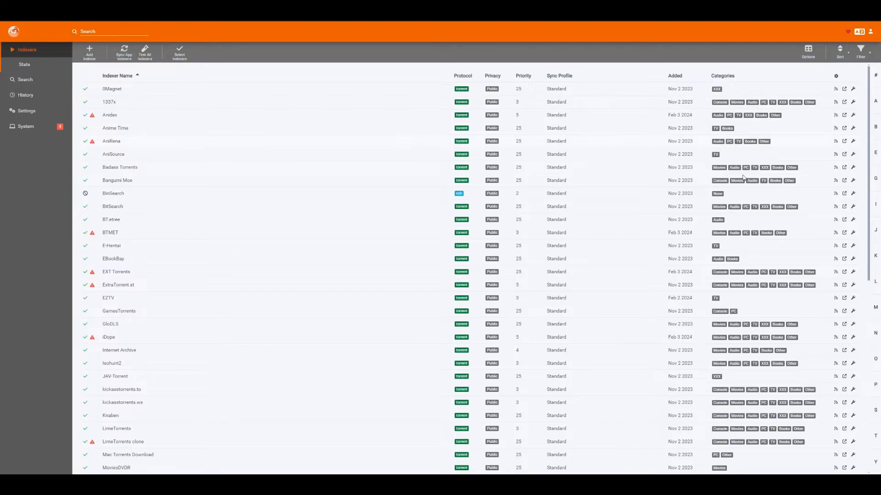
{"action": "left_click", "coordinate": [523, 77]}
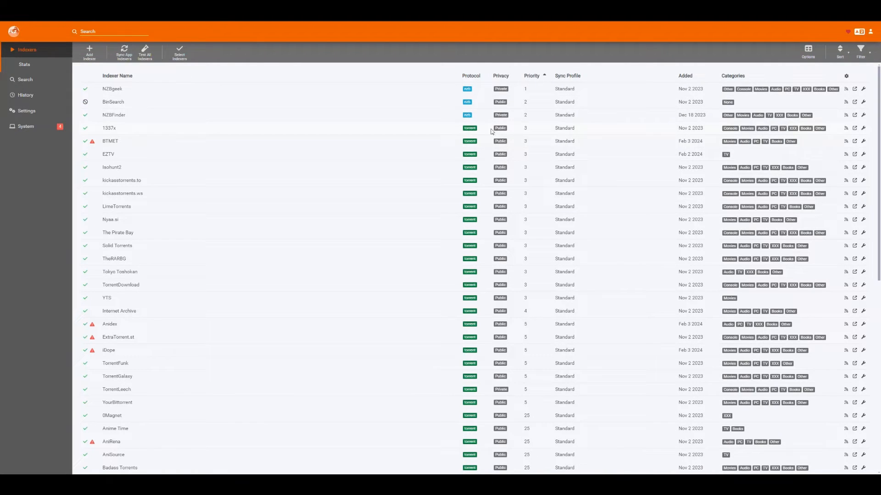
Step: Open the 1337x indexer's settings with the advanced fields shown and look through them
{"action": "left_click", "coordinate": [863, 129]}
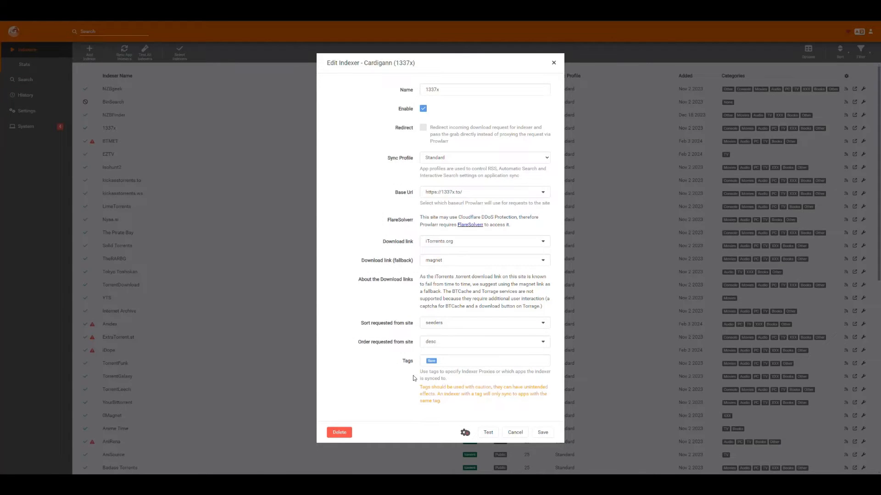
{"action": "left_click", "coordinate": [465, 432]}
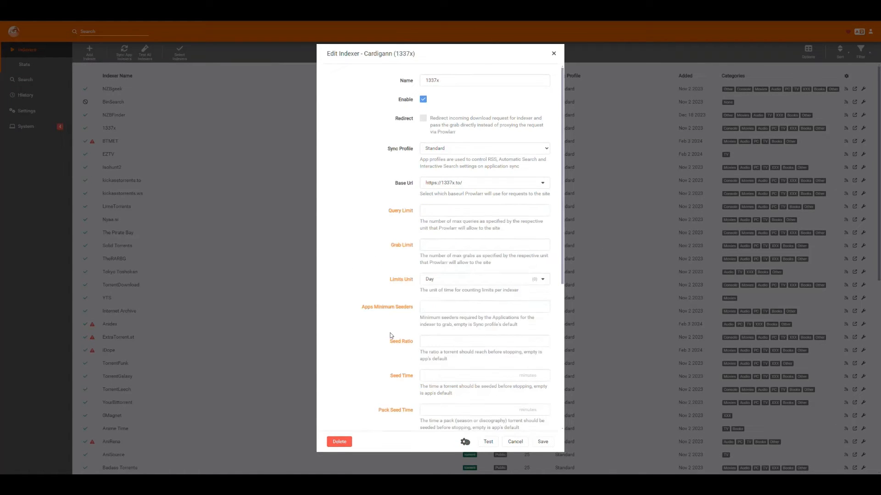
{"action": "scroll", "coordinate": [388, 280], "scroll_direction": "down", "scroll_amount": 5}
{"action": "scroll", "coordinate": [384, 274], "scroll_direction": "up", "scroll_amount": 3}
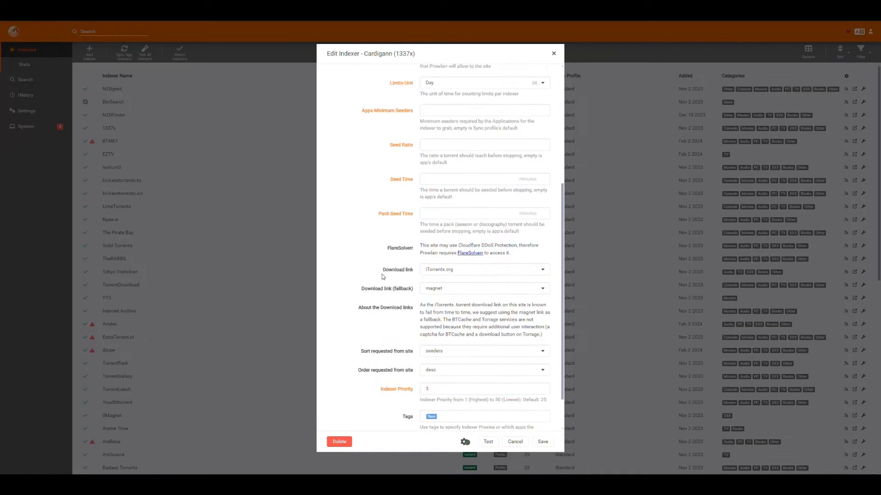
Step: Examine the Seed Ratio and Seed Time fields and their default notes, then close the indexer settings without saving
{"action": "left_click", "coordinate": [432, 237]}
{"action": "left_click", "coordinate": [431, 270]}
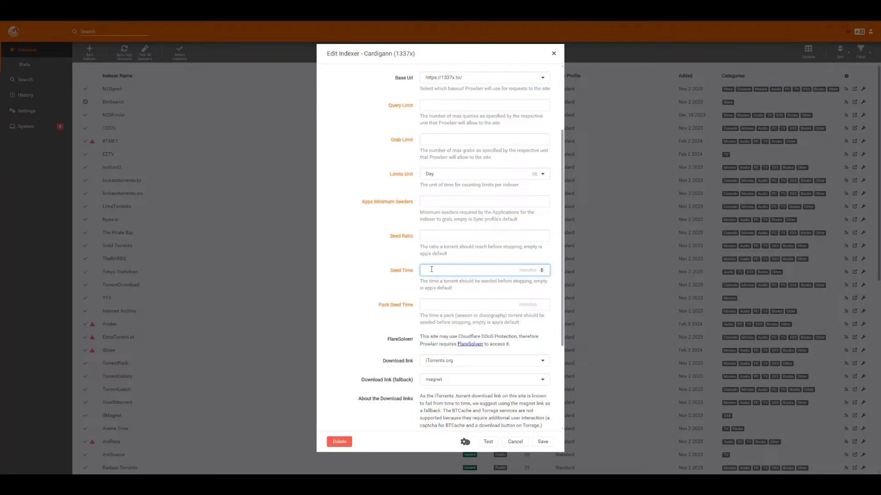
{"action": "left_click", "coordinate": [431, 236]}
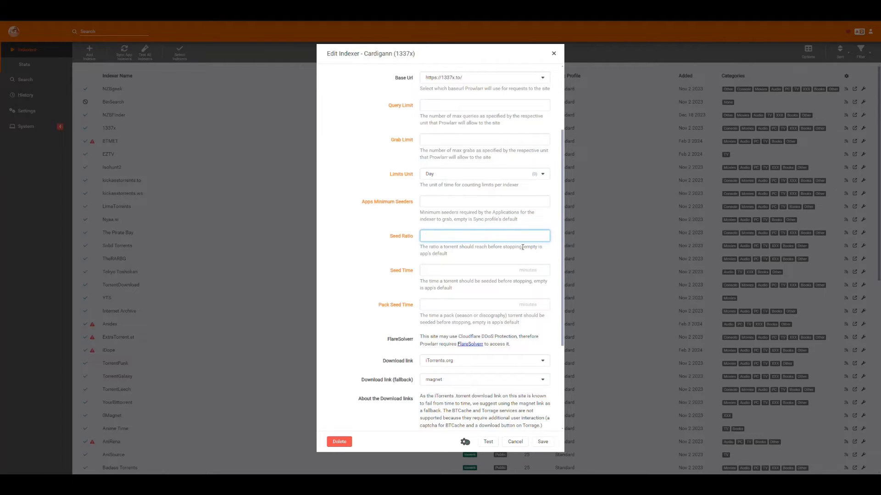
{"action": "triple_click", "coordinate": [436, 255]}
{"action": "left_click", "coordinate": [455, 255]}
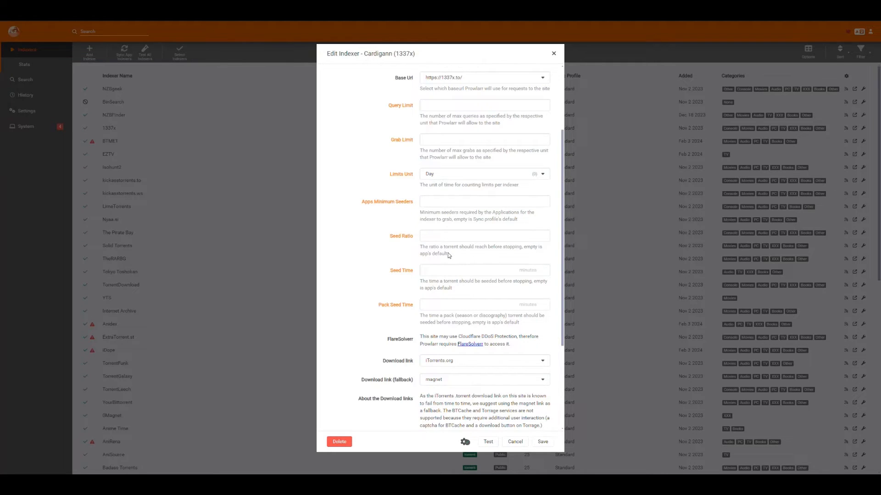
{"action": "left_click", "coordinate": [442, 239]}
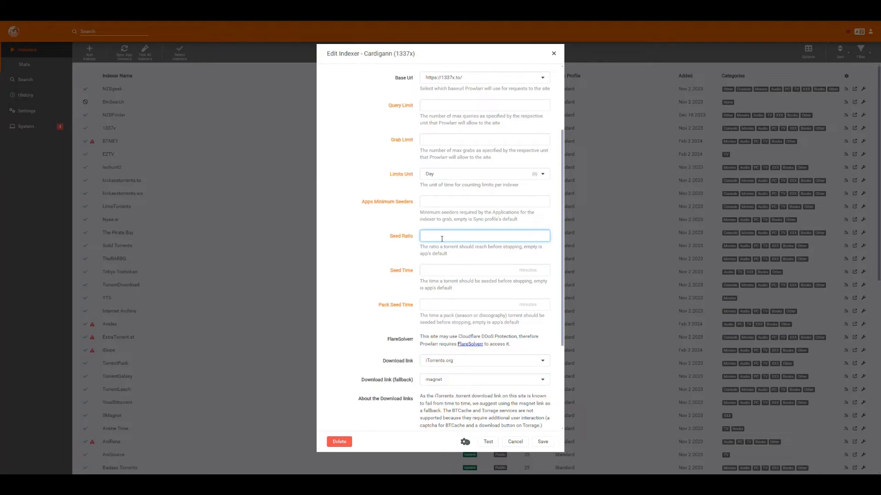
{"action": "left_click", "coordinate": [442, 271]}
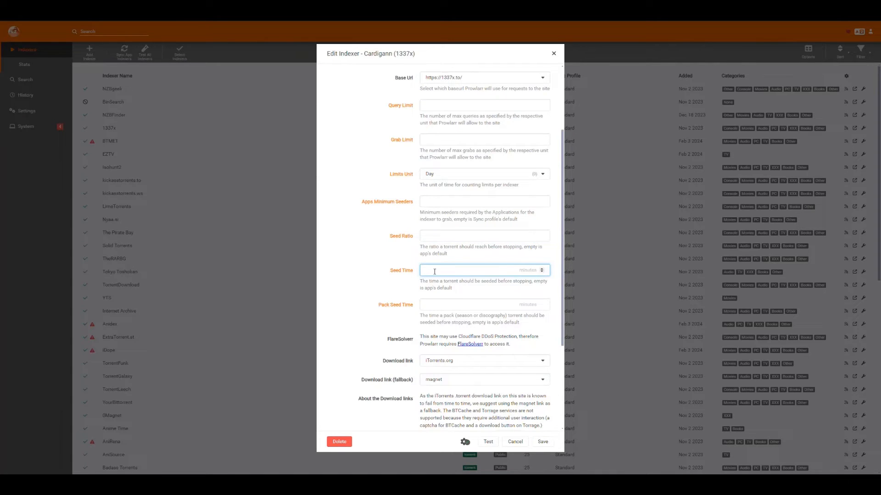
{"action": "left_click", "coordinate": [435, 237]}
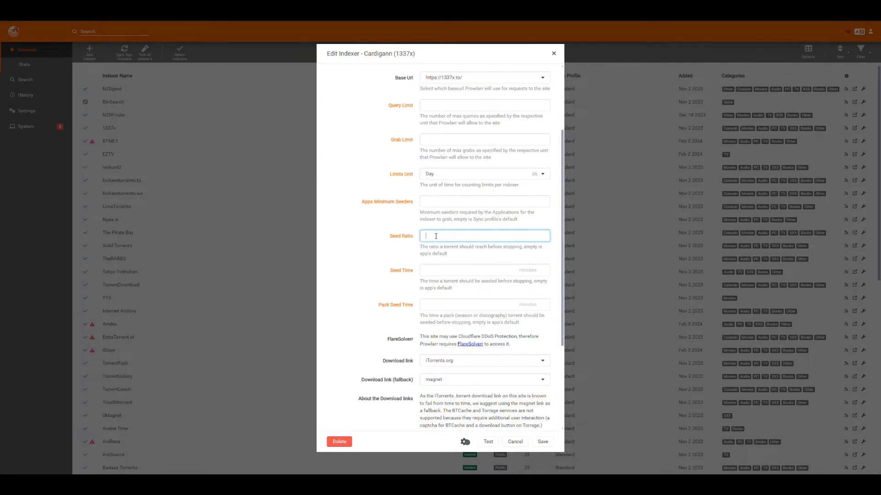
{"action": "left_click", "coordinate": [439, 270]}
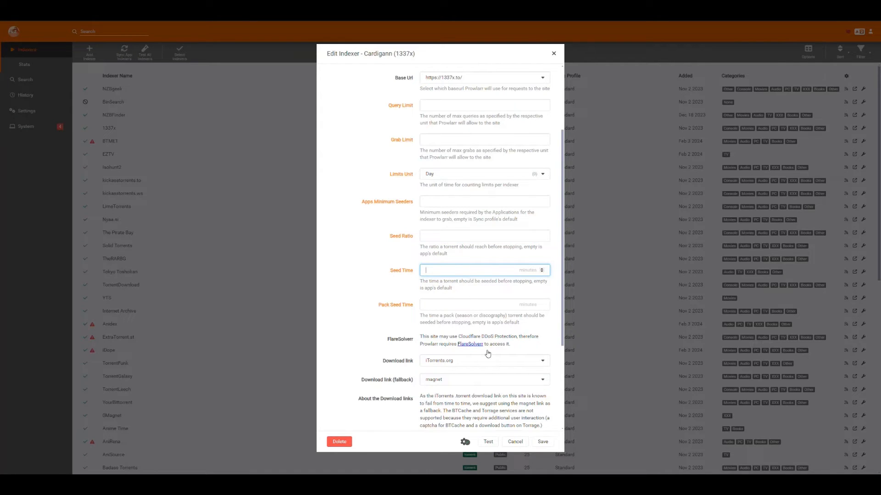
{"action": "left_click", "coordinate": [517, 443]}
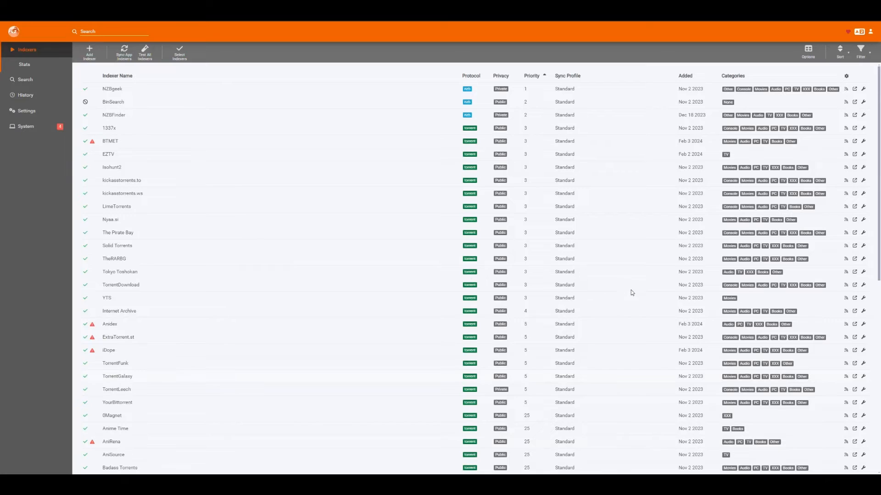
Step: Add the Seed Ratio and Seed Time columns to the indexer table and check them across the list
{"action": "left_click", "coordinate": [808, 51]}
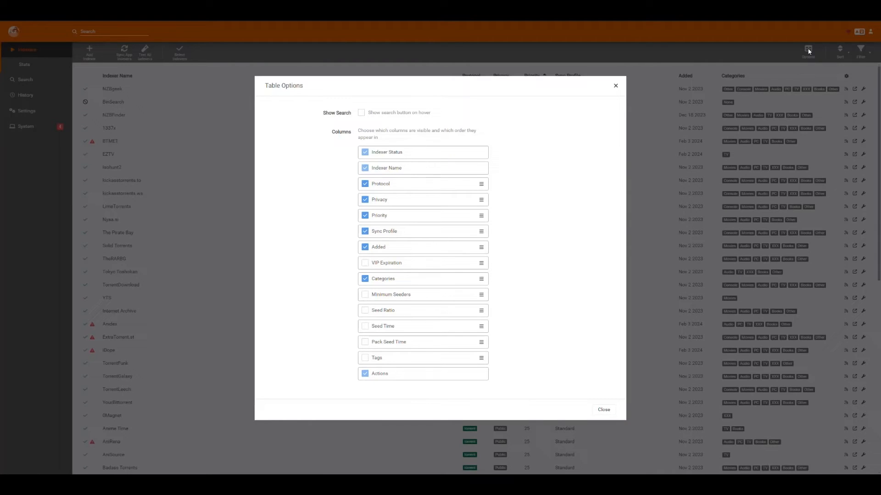
{"action": "left_click", "coordinate": [382, 312]}
{"action": "left_click", "coordinate": [367, 327]}
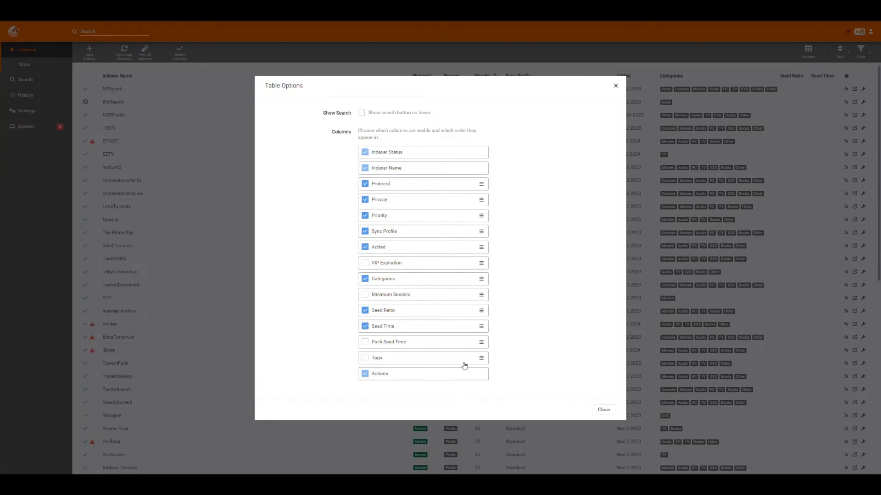
{"action": "left_click", "coordinate": [603, 410]}
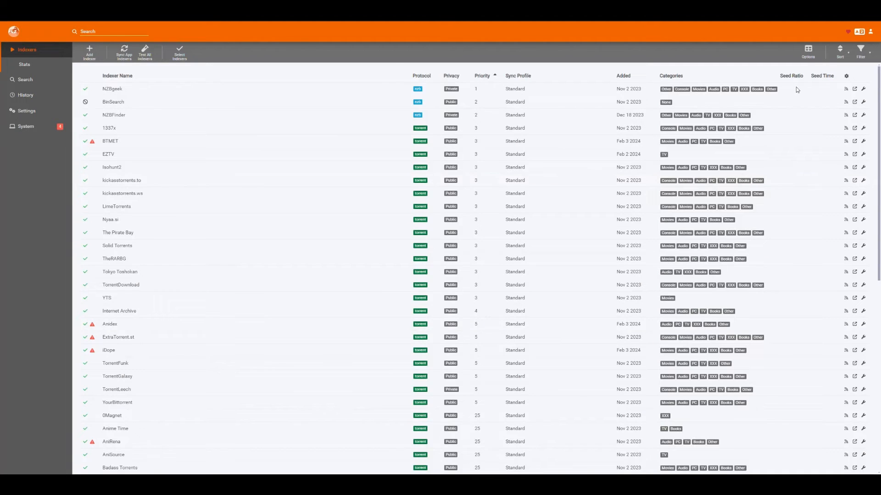
{"action": "scroll", "coordinate": [821, 92], "scroll_direction": "down", "scroll_amount": 8}
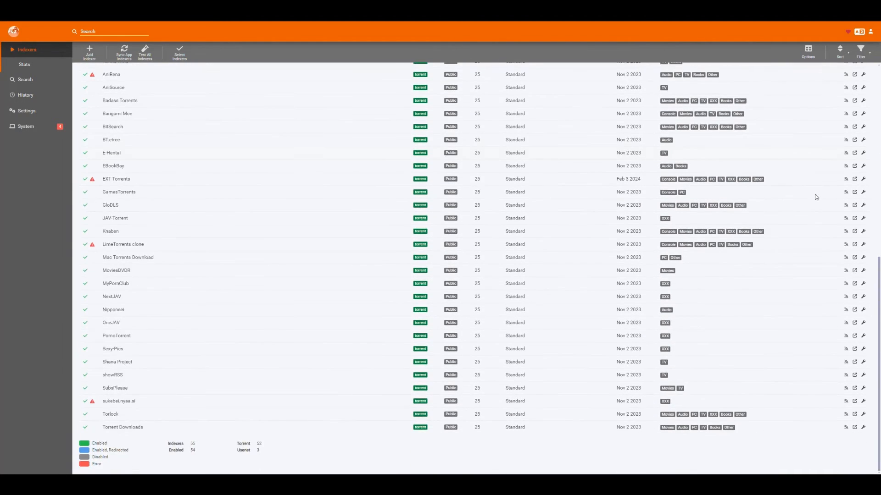
{"action": "scroll", "coordinate": [805, 349], "scroll_direction": "up", "scroll_amount": 8}
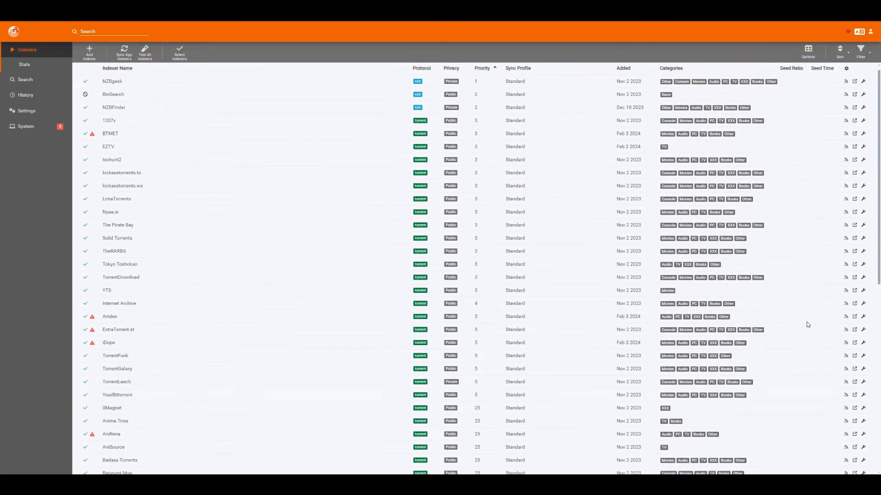
{"action": "scroll", "coordinate": [806, 312], "scroll_direction": "up", "scroll_amount": 1}
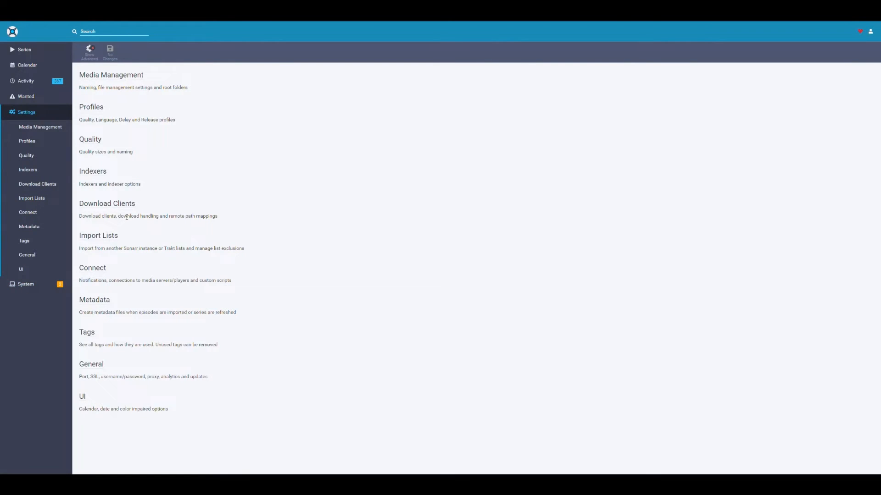
Step: In Sonarr, open the qBittorrent download client's settings and review its options
{"action": "left_click", "coordinate": [33, 186]}
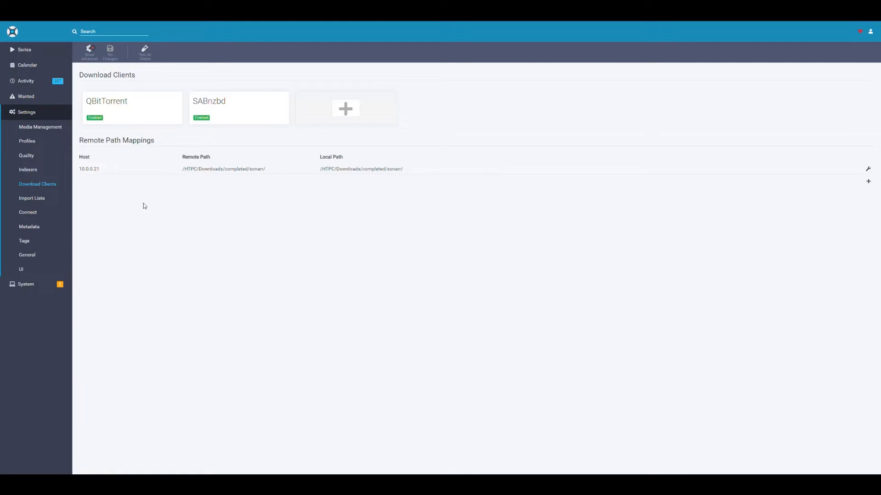
{"action": "left_click", "coordinate": [158, 112]}
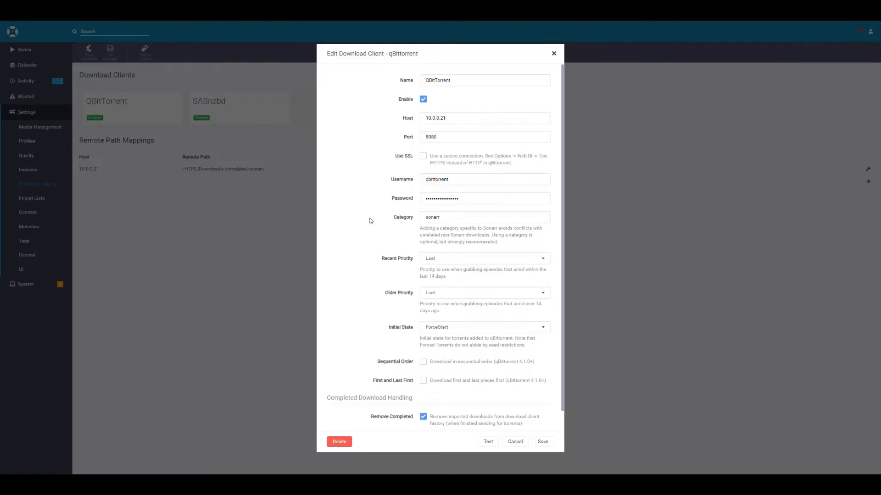
{"action": "scroll", "coordinate": [369, 222], "scroll_direction": "down", "scroll_amount": 1}
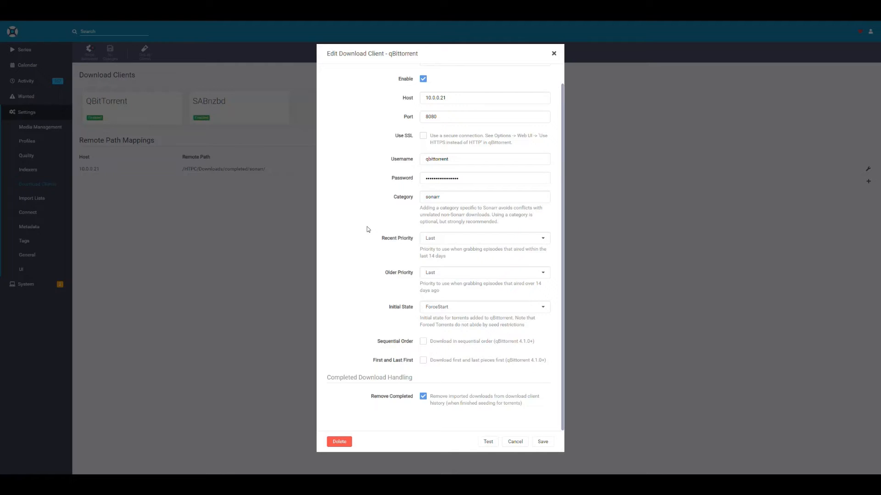
{"action": "scroll", "coordinate": [367, 229], "scroll_direction": "up", "scroll_amount": 1}
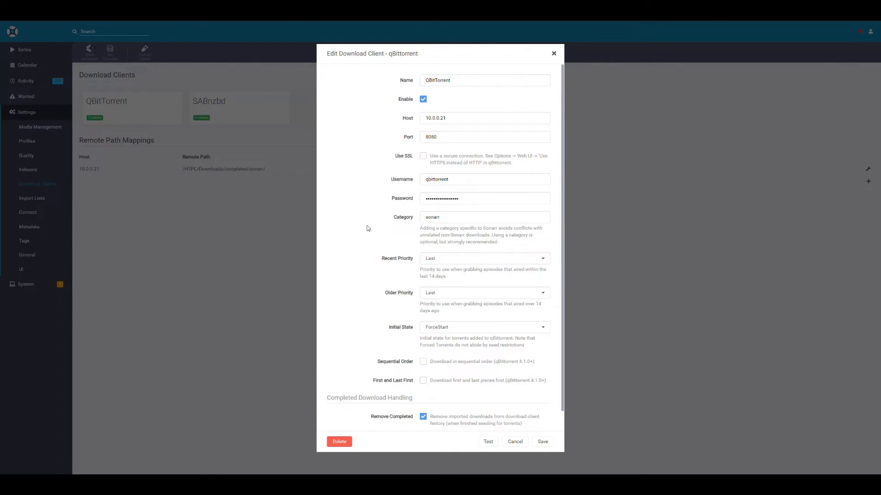
{"action": "scroll", "coordinate": [369, 229], "scroll_direction": "down", "scroll_amount": 1}
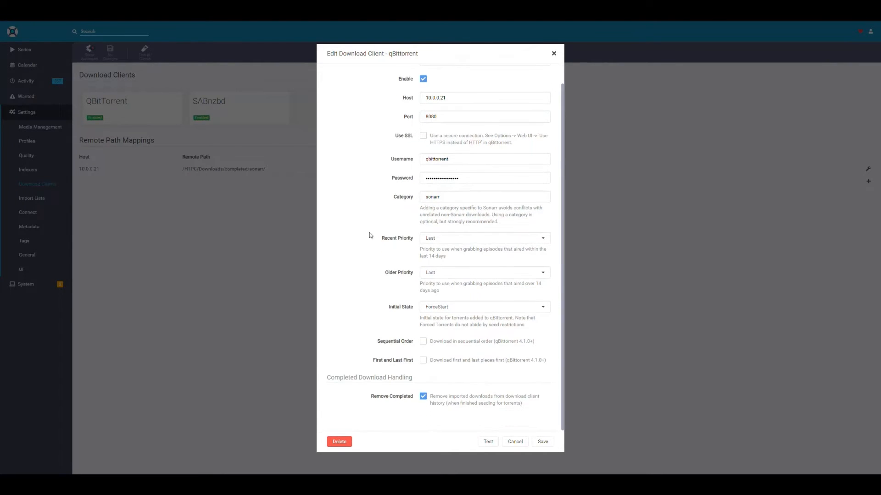
Step: Examine the Initial State setting and its note about forced torrents and seed restrictions
{"action": "left_click_drag", "start_coordinate": [413, 310], "coordinate": [388, 310]}
{"action": "left_click", "coordinate": [389, 311]}
{"action": "left_click_drag", "start_coordinate": [528, 326], "coordinate": [418, 322]}
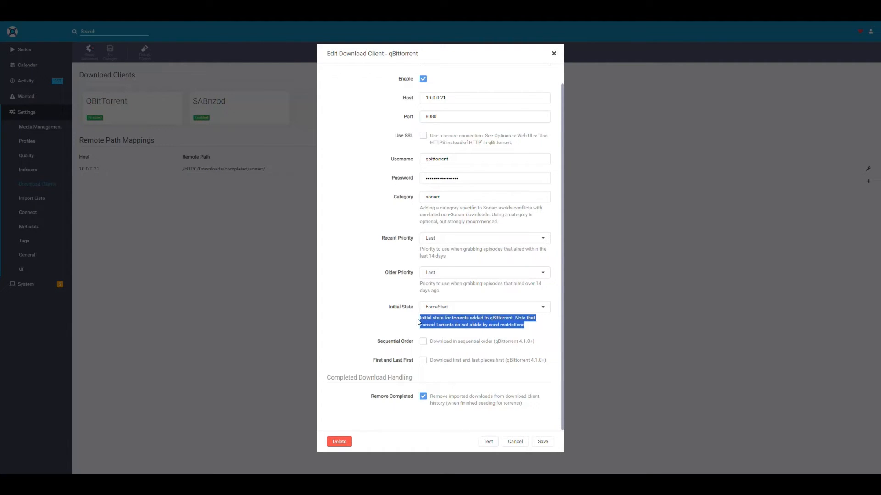
{"action": "left_click", "coordinate": [486, 325]}
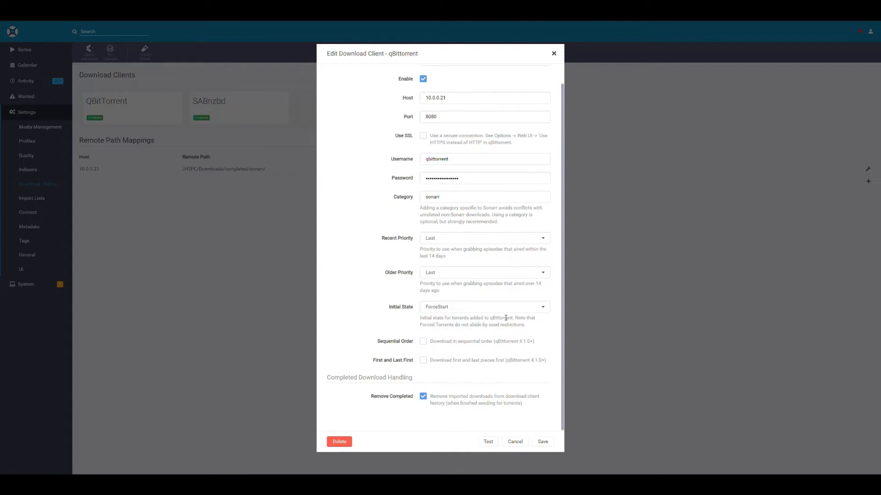
{"action": "left_click_drag", "start_coordinate": [513, 317], "coordinate": [537, 321]}
{"action": "left_click_drag", "start_coordinate": [421, 326], "coordinate": [528, 326]}
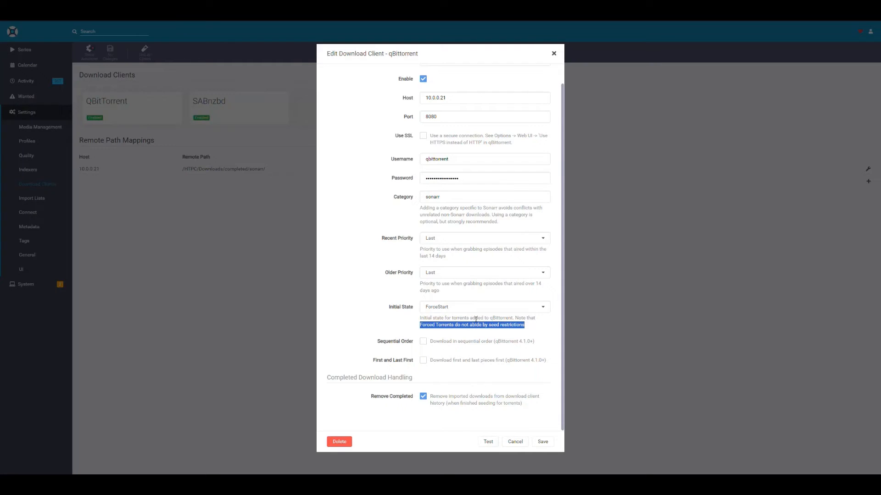
{"action": "left_click", "coordinate": [519, 325]}
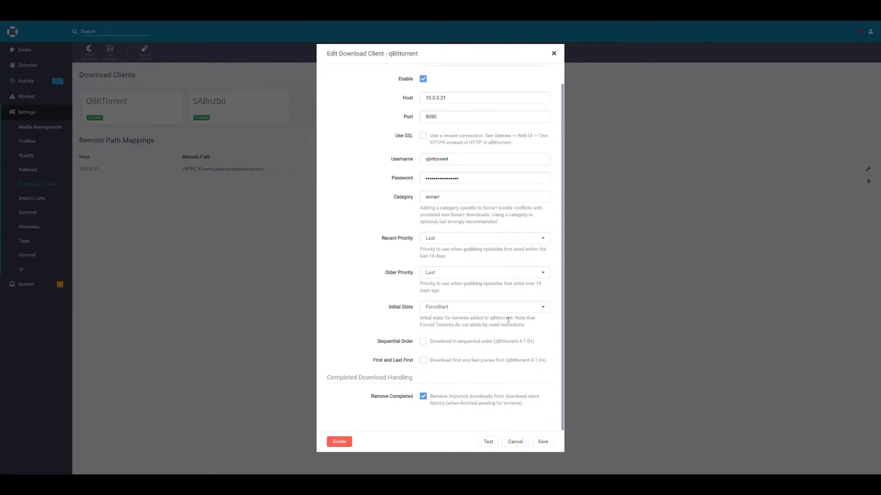
Step: Set the qBittorrent download client's Initial State to Start and save the client settings
{"action": "left_click", "coordinate": [474, 312]}
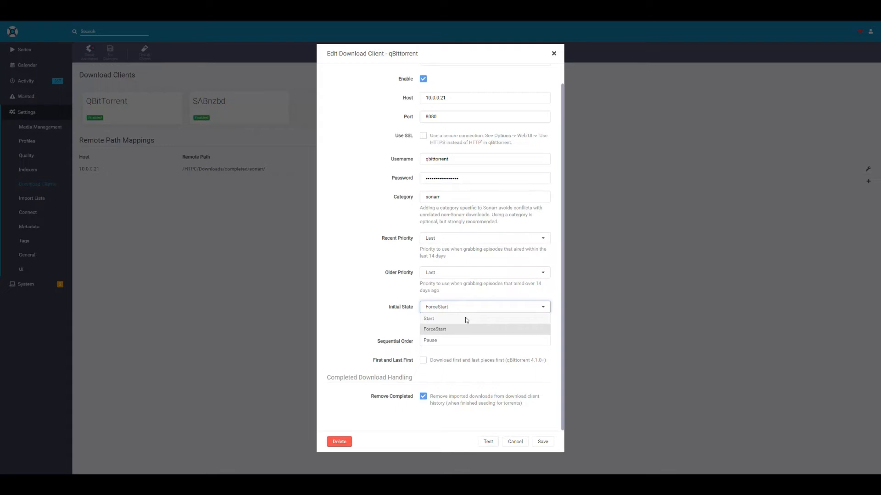
{"action": "left_click", "coordinate": [466, 318]}
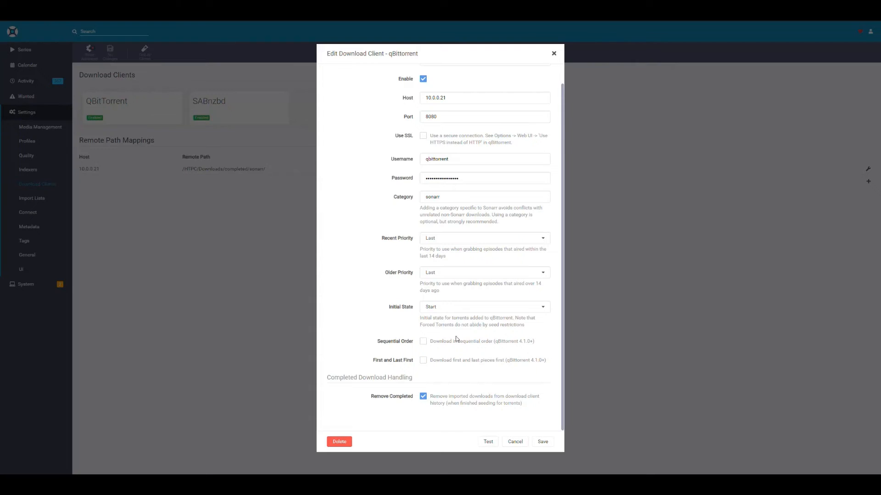
{"action": "left_click_drag", "start_coordinate": [395, 309], "coordinate": [416, 311]}
{"action": "left_click", "coordinate": [542, 442]}
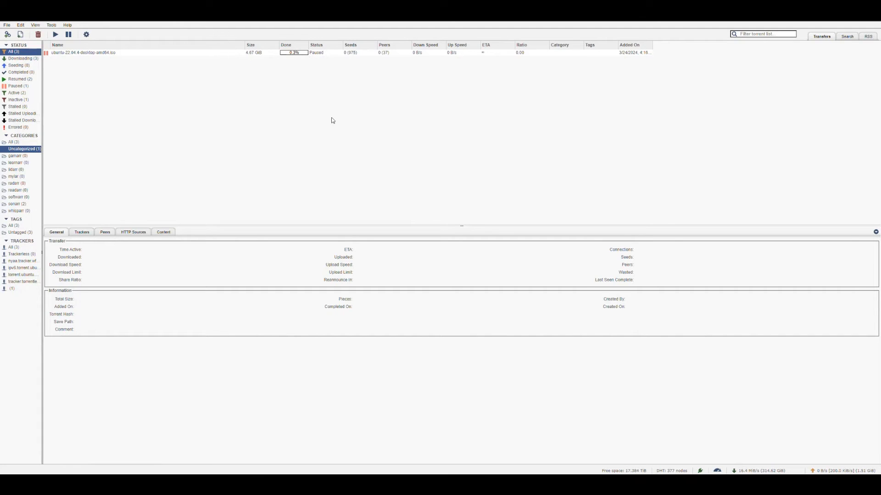
Step: In qBittorrent, limit the paused Ubuntu torrent's download rate to 10 KiB/s
{"action": "left_click", "coordinate": [165, 54]}
{"action": "right_click", "coordinate": [165, 55]}
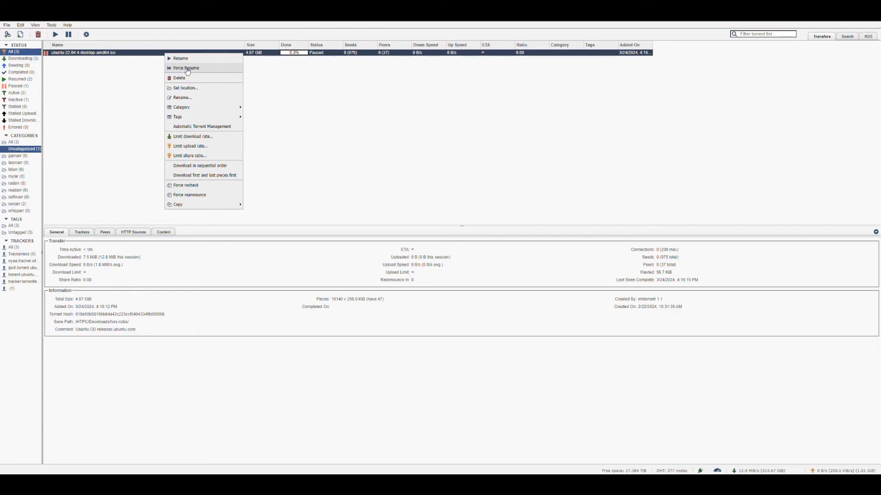
{"action": "left_click", "coordinate": [284, 88]}
{"action": "left_click", "coordinate": [166, 53]}
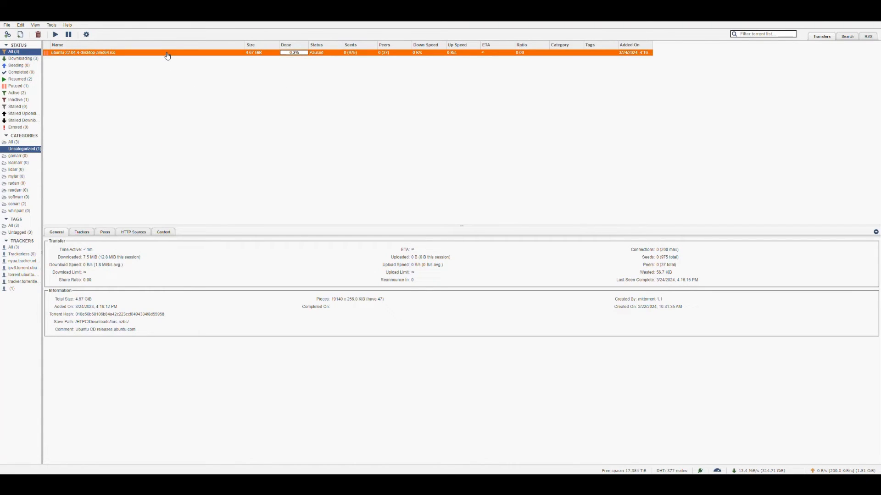
{"action": "right_click", "coordinate": [167, 55]}
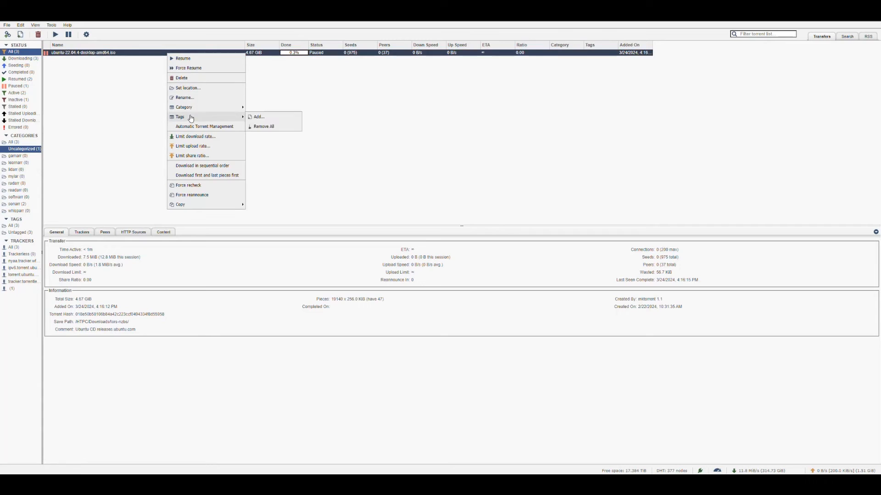
{"action": "left_click", "coordinate": [205, 137]}
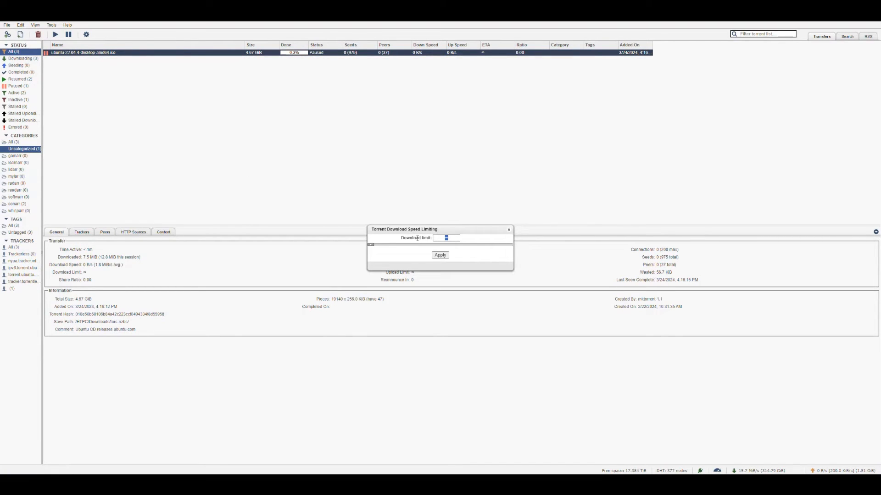
{"action": "type", "text": "10"}
{"action": "left_click", "coordinate": [440, 255]}
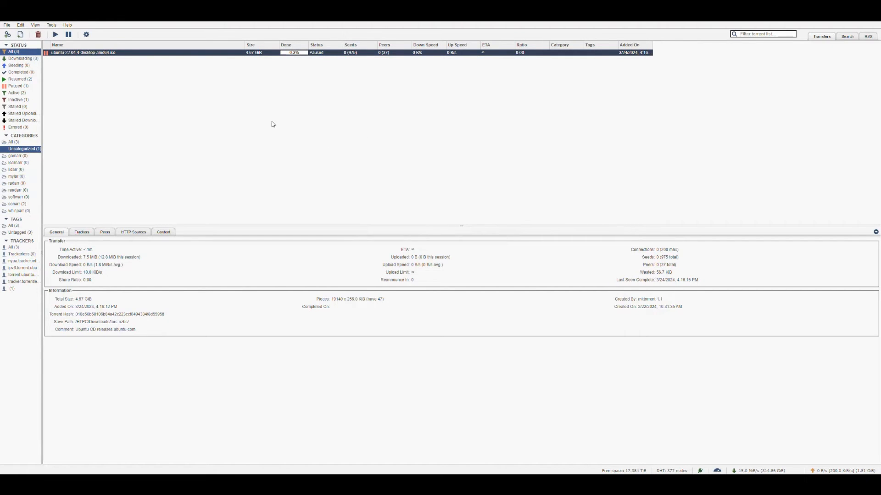
Step: Review the paused Ubuntu torrent's Resume and Force Resume options, then switch to Sonarr and open the qBittorrent client's settings
{"action": "right_click", "coordinate": [216, 55]}
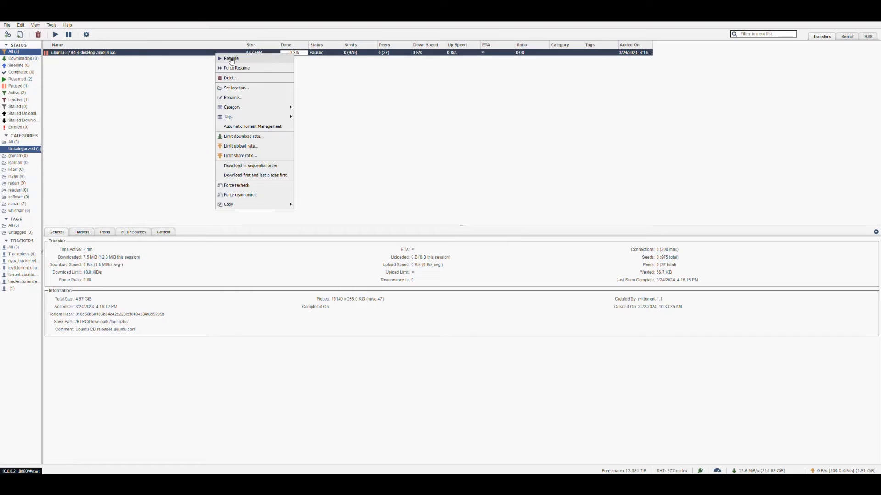
{"action": "left_click", "coordinate": [310, 141]}
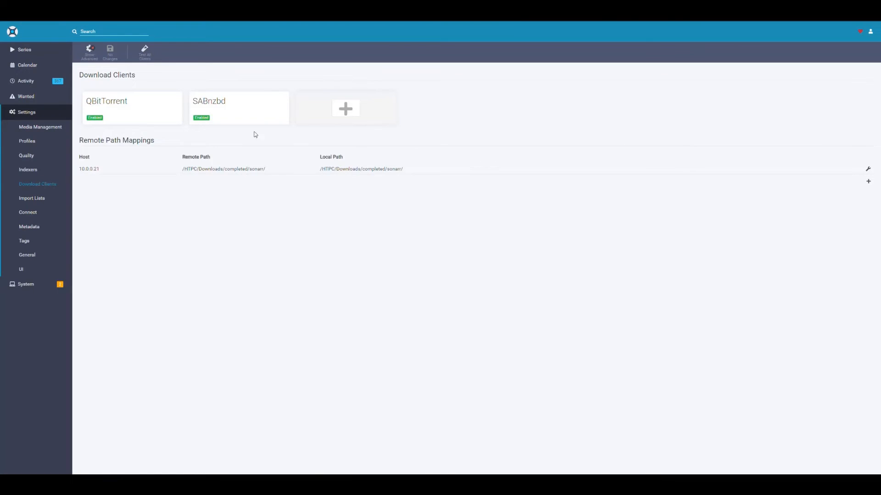
{"action": "left_click", "coordinate": [161, 116]}
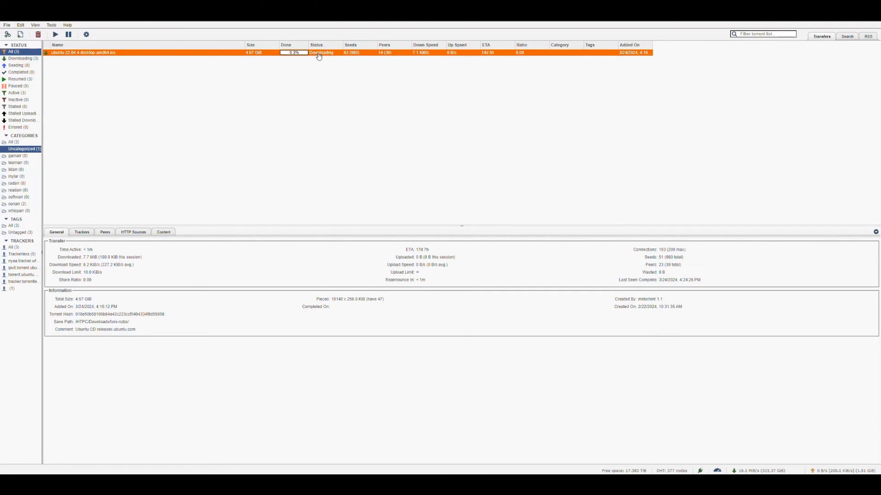
Step: In qBittorrent, force resume the Ubuntu torrent and return it to regular downloading
{"action": "right_click", "coordinate": [222, 53]}
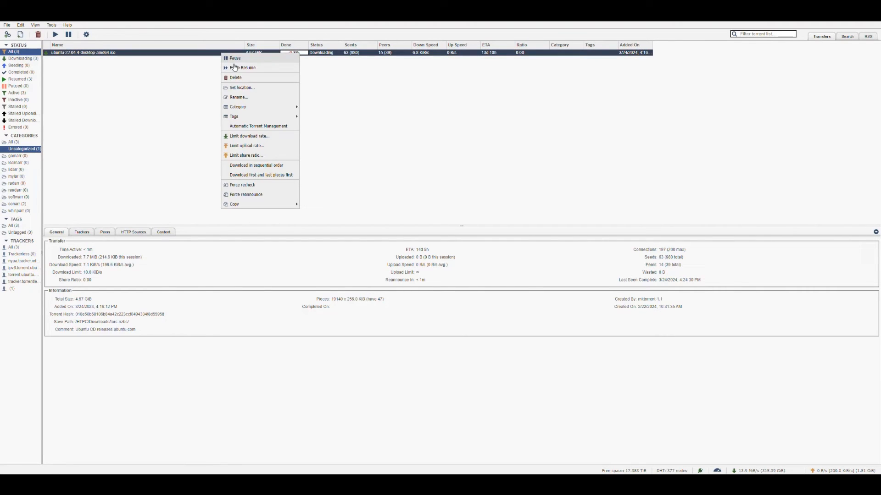
{"action": "left_click", "coordinate": [239, 68]}
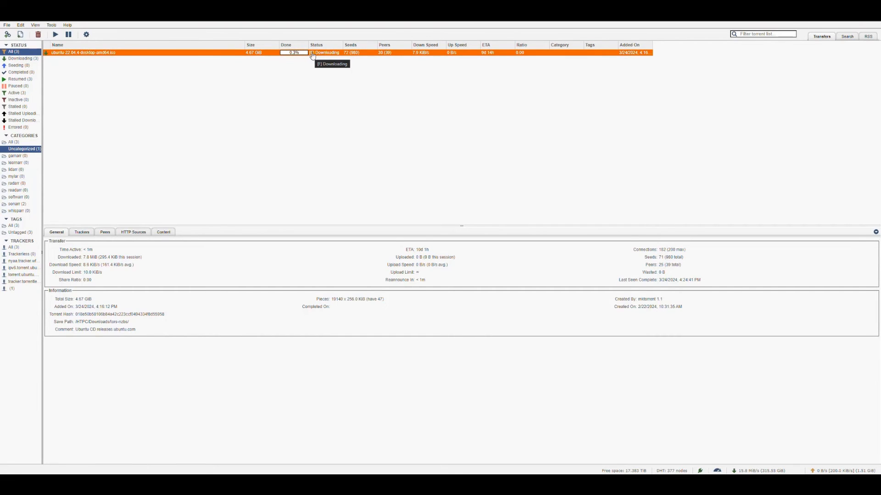
{"action": "right_click", "coordinate": [218, 57]}
{"action": "left_click", "coordinate": [256, 67]}
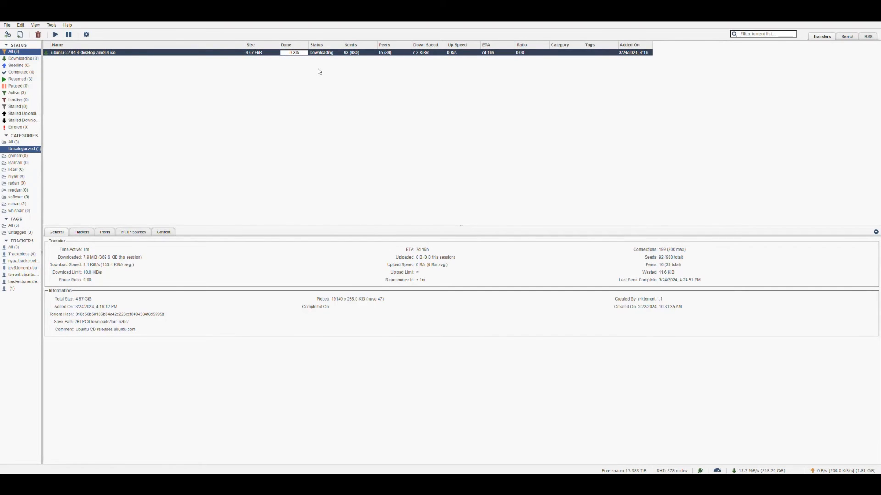
Step: Force resume the Ubuntu torrent and remove its download rate limit
{"action": "right_click", "coordinate": [231, 55]}
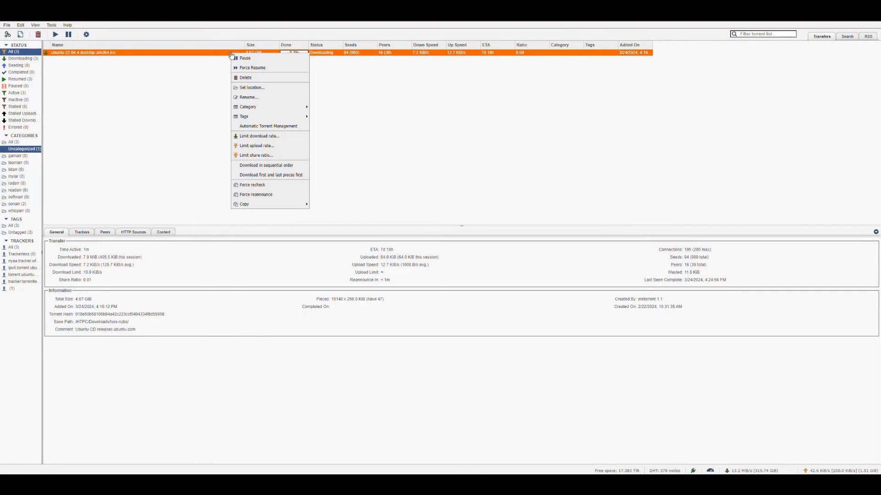
{"action": "left_click", "coordinate": [257, 69]}
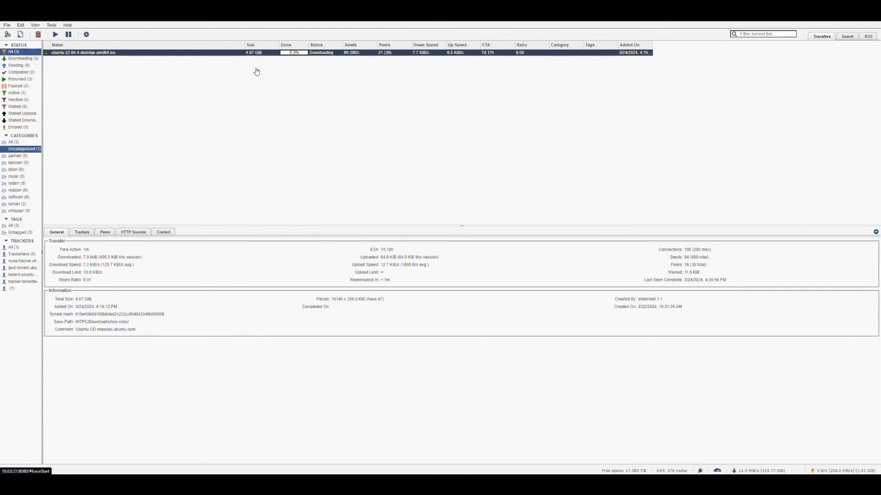
{"action": "right_click", "coordinate": [229, 56]}
{"action": "left_click", "coordinate": [257, 133]}
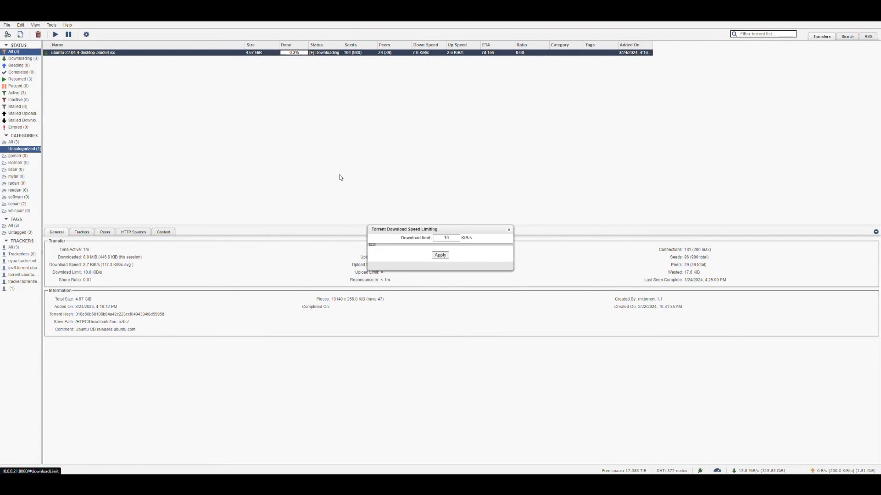
{"action": "key", "text": "BackSpace"}
{"action": "key", "text": "BackSpace"}
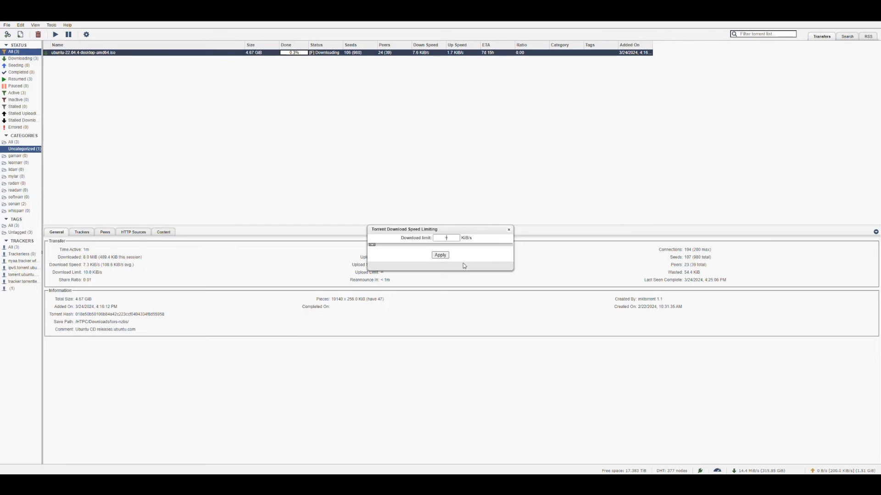
{"action": "left_click", "coordinate": [440, 256]}
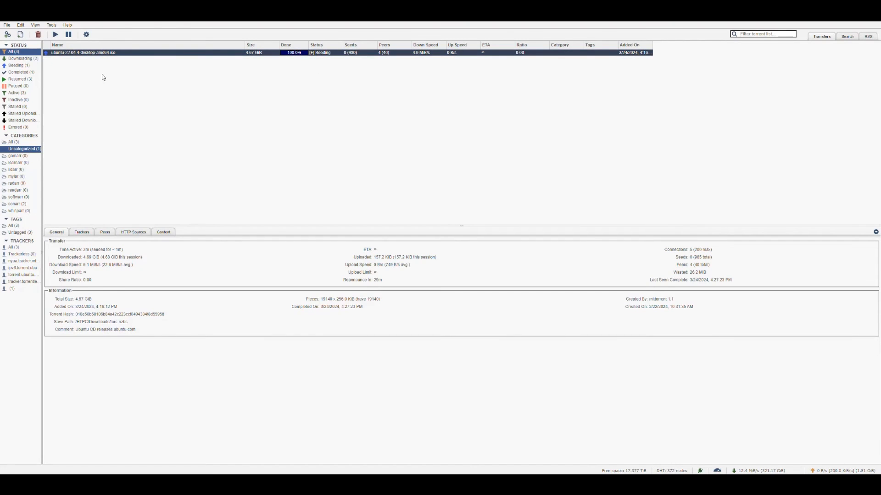
Step: Review the Seeding Limits in the BitTorrent options and close the options without saving
{"action": "left_click", "coordinate": [86, 34]}
{"action": "left_click", "coordinate": [418, 145]}
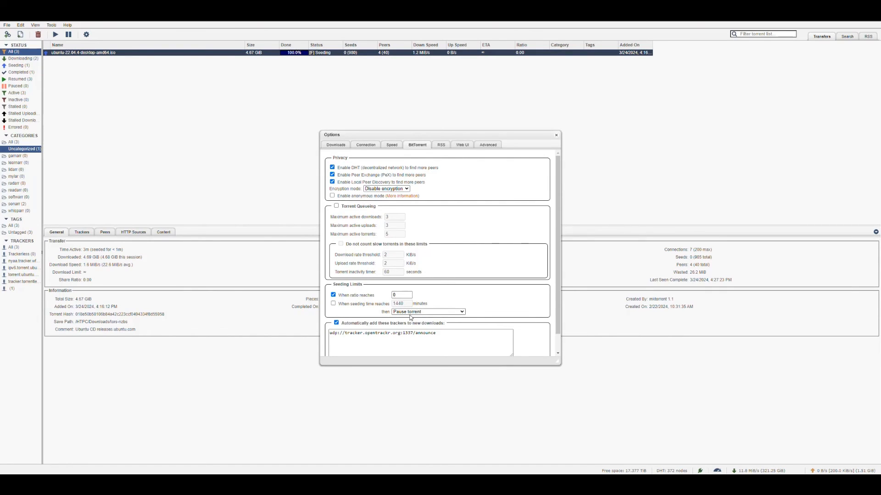
{"action": "left_click", "coordinate": [559, 136]}
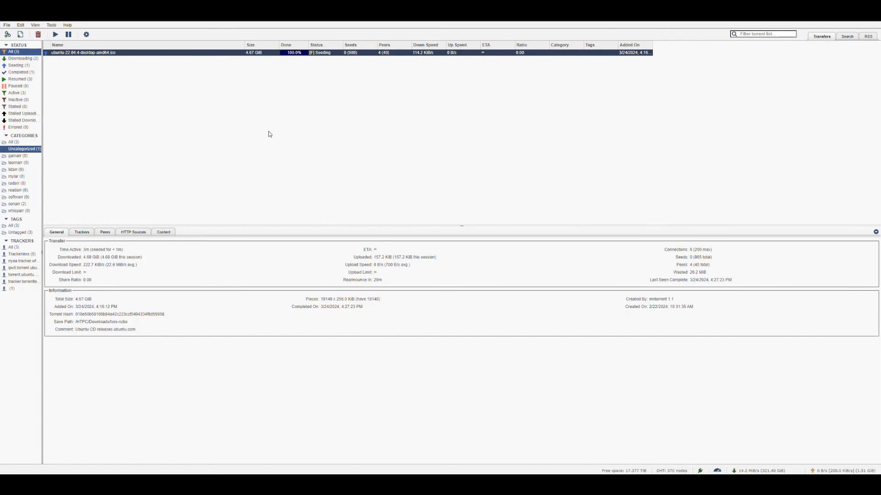
Step: Try to switch the completed Ubuntu torrent from forced seeding to the regular Resume state
{"action": "left_click", "coordinate": [233, 56]}
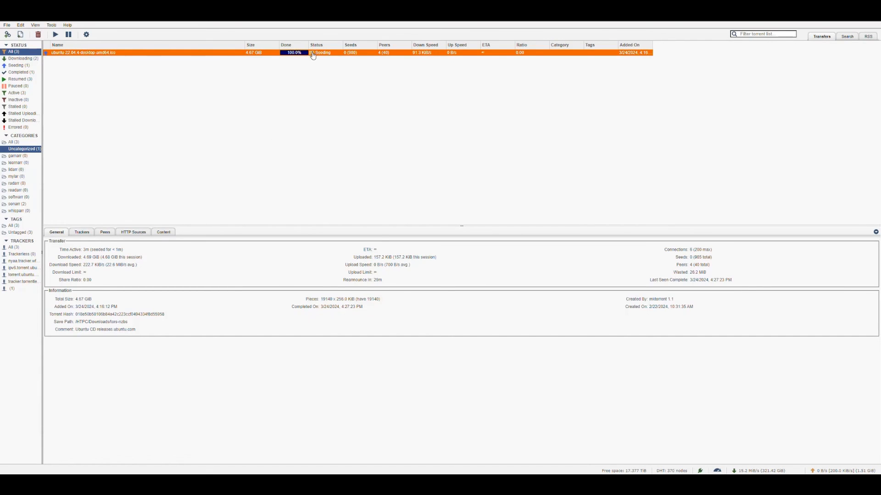
{"action": "right_click", "coordinate": [227, 55]}
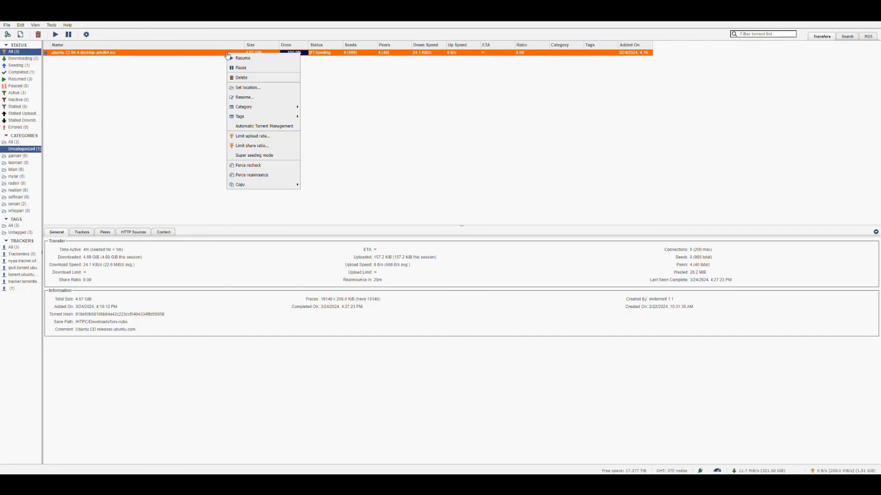
{"action": "left_click", "coordinate": [246, 59]}
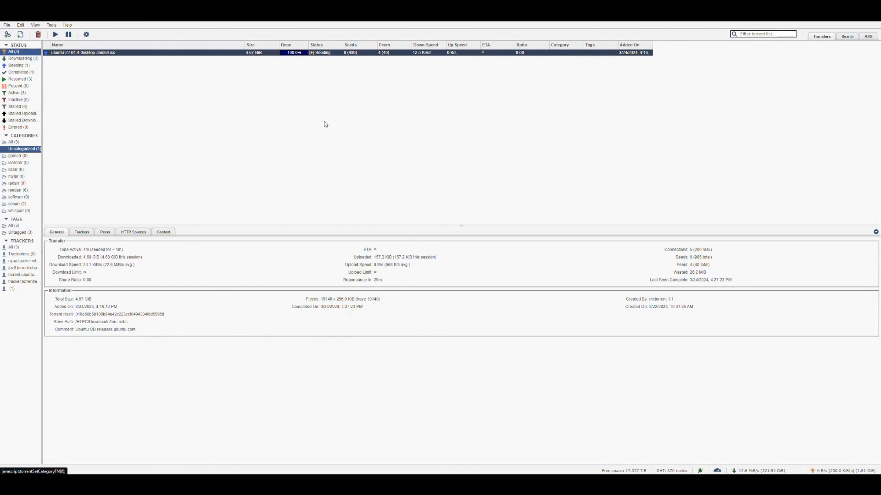